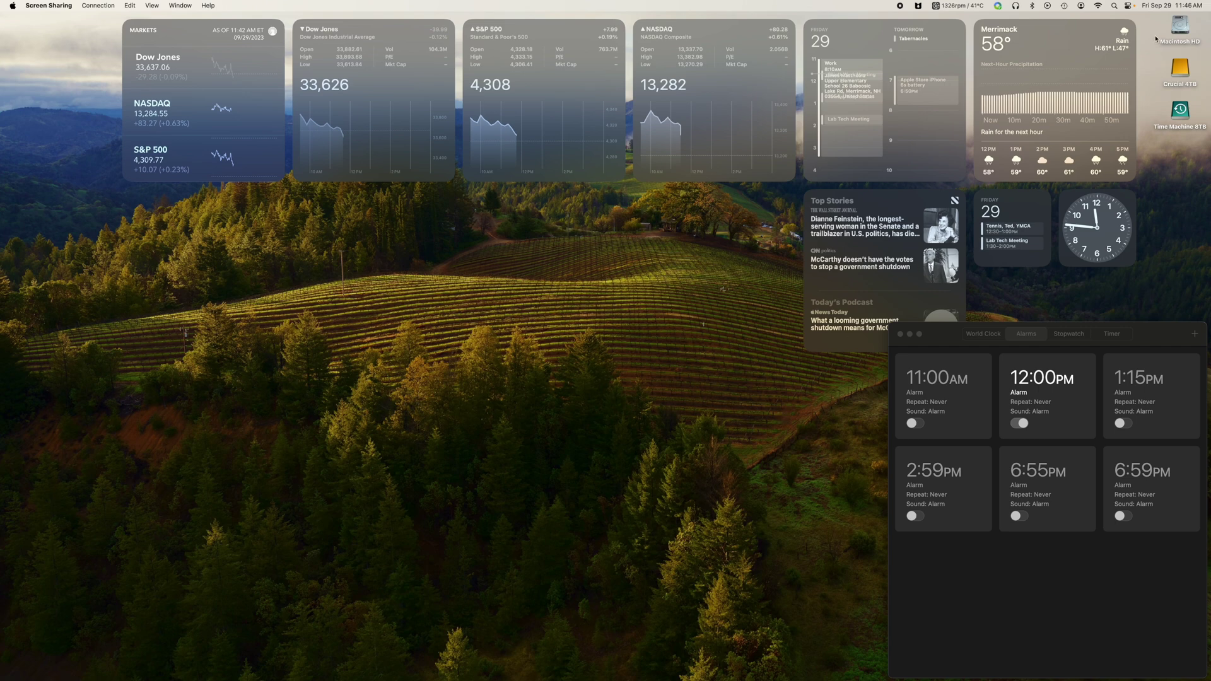
# Open the Macintosh HD drive from its desktop icon.
pyautogui.doubleClick(1180, 25)
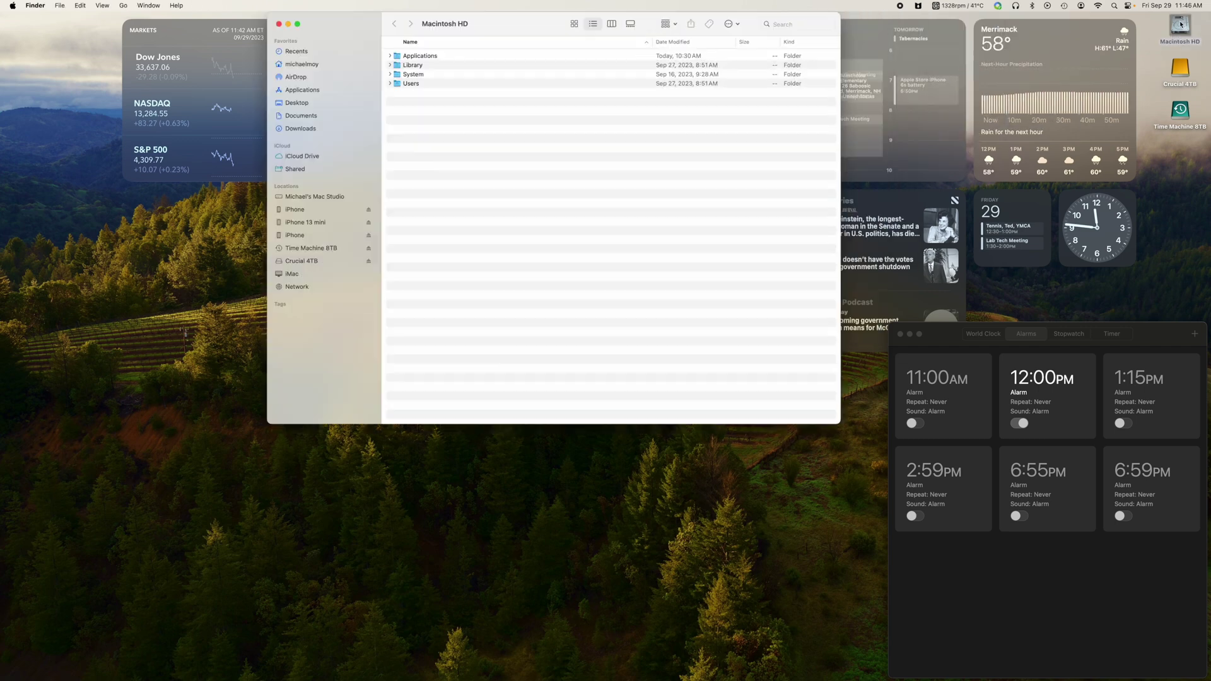
# Launch Screen Sharing from Applications > Utilities and right-click the saved MacBook Pro connection.
pyautogui.click(276, 92)
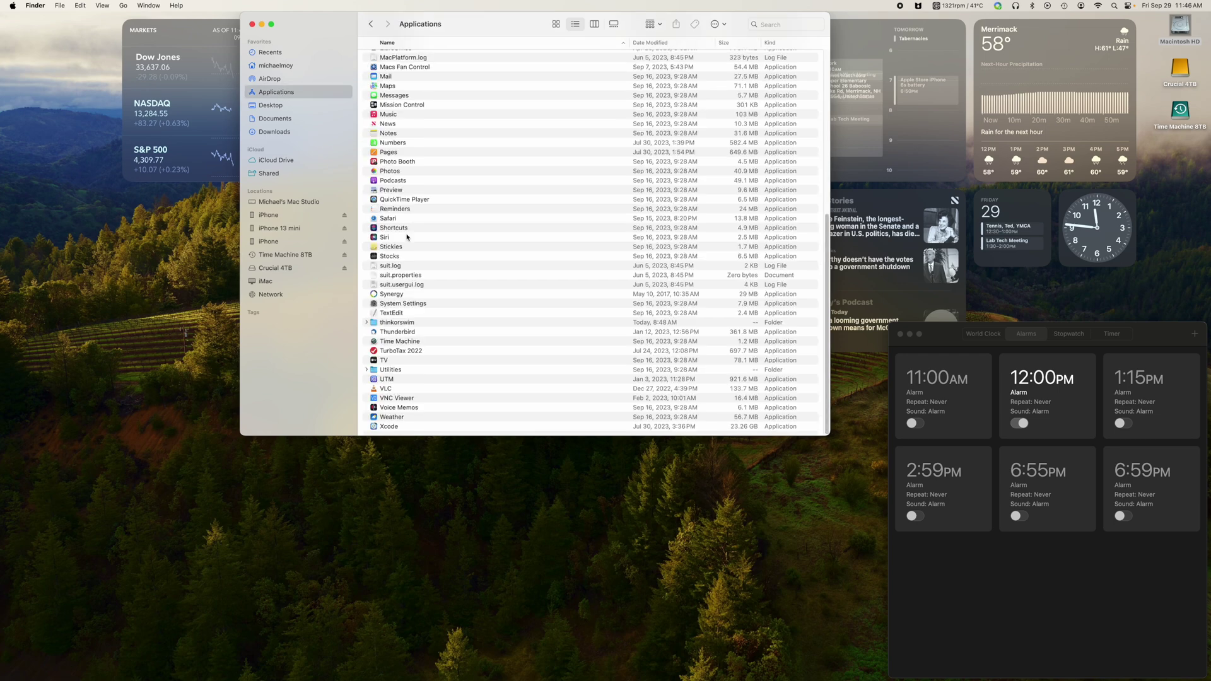
pyautogui.doubleClick(391, 369)
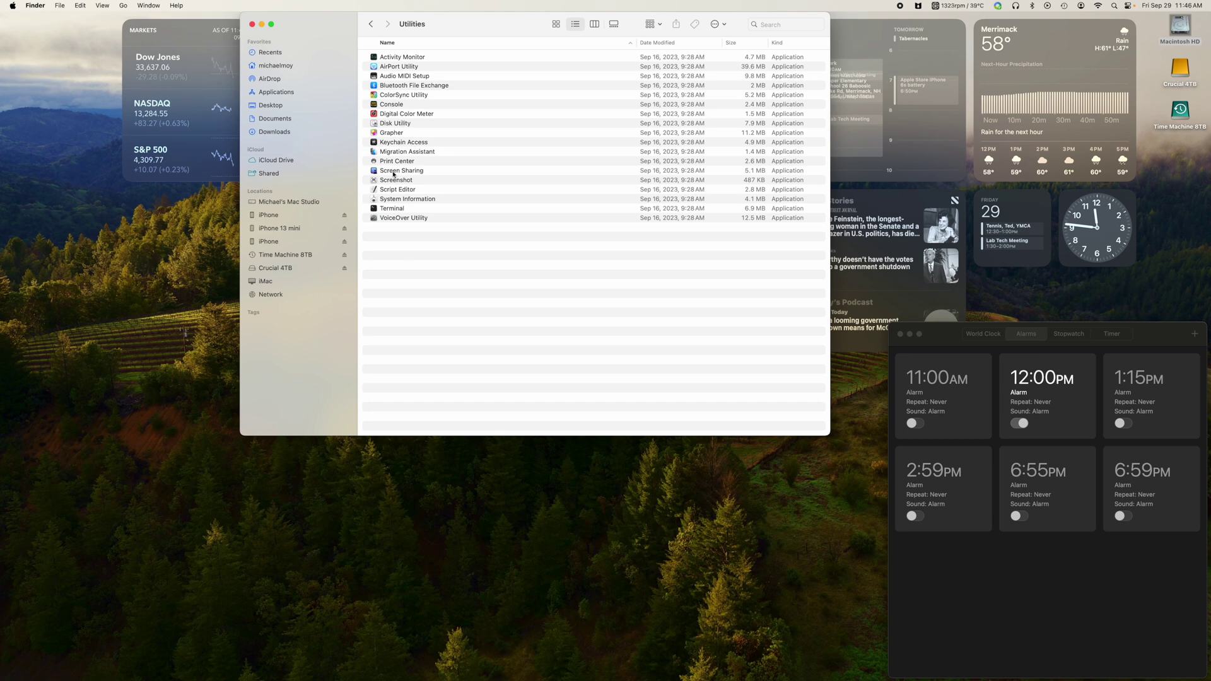
pyautogui.doubleClick(401, 171)
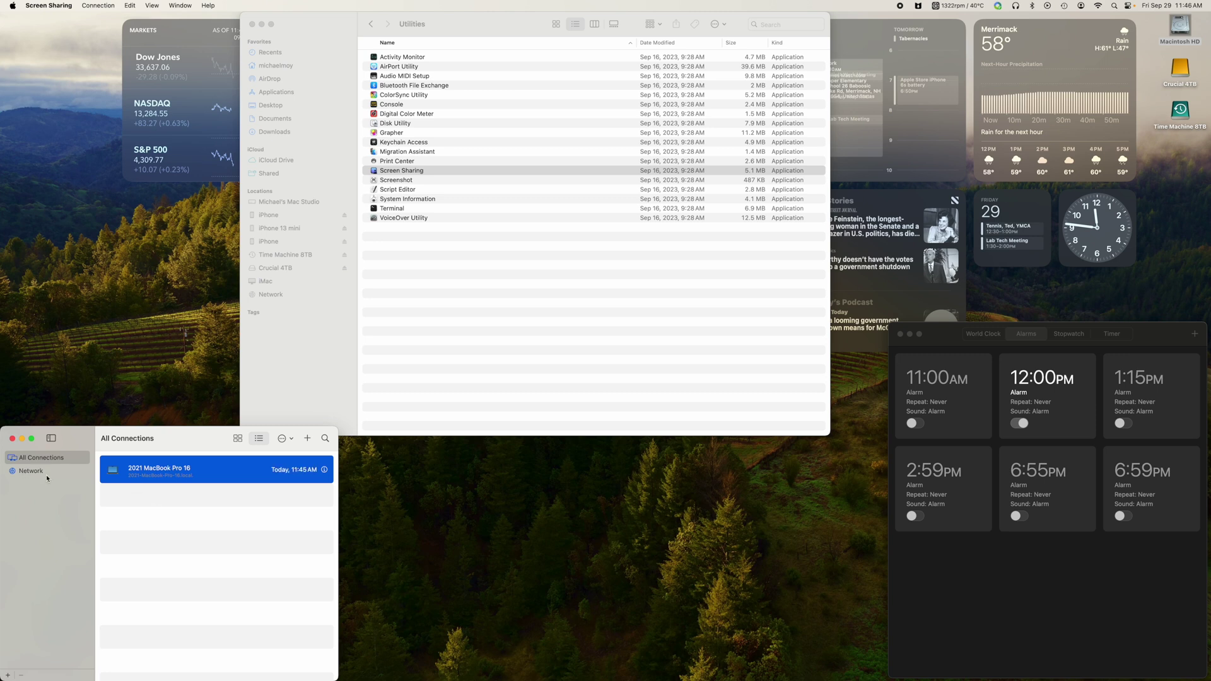
pyautogui.moveTo(216, 470)
pyautogui.rightClick(212, 472)
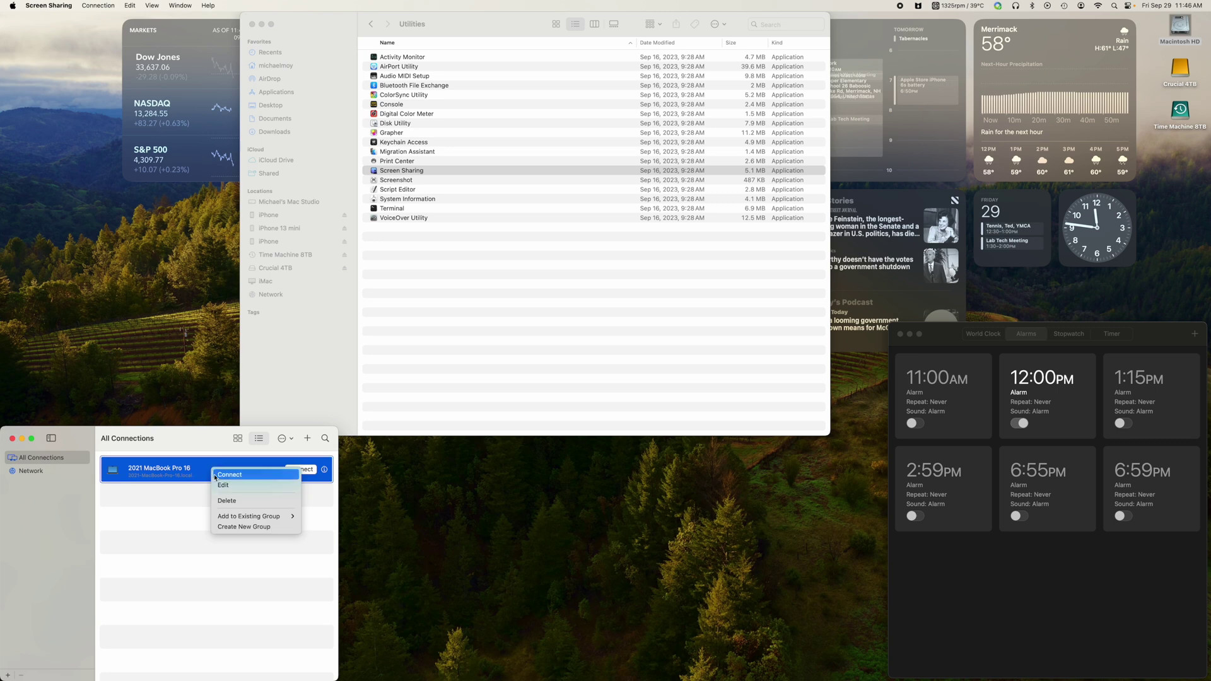
# Edit the MacBook Pro 16 connection to use one virtual display and High Performance, then save.
pyautogui.click(220, 485)
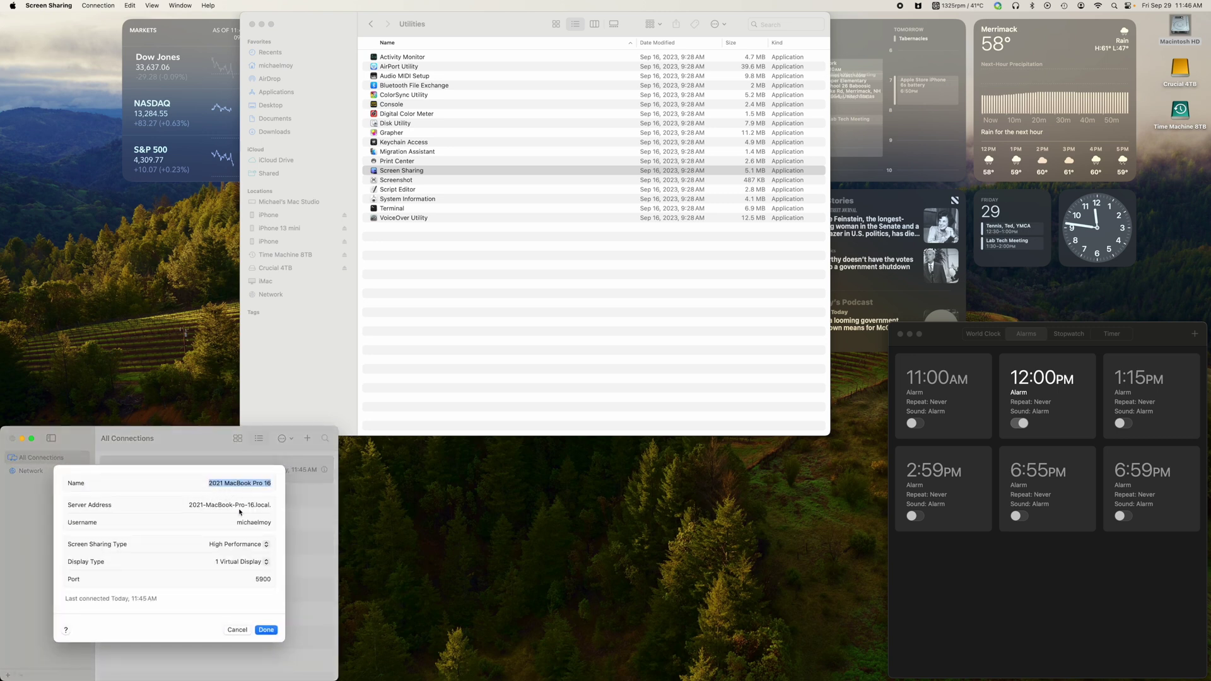
pyautogui.click(265, 563)
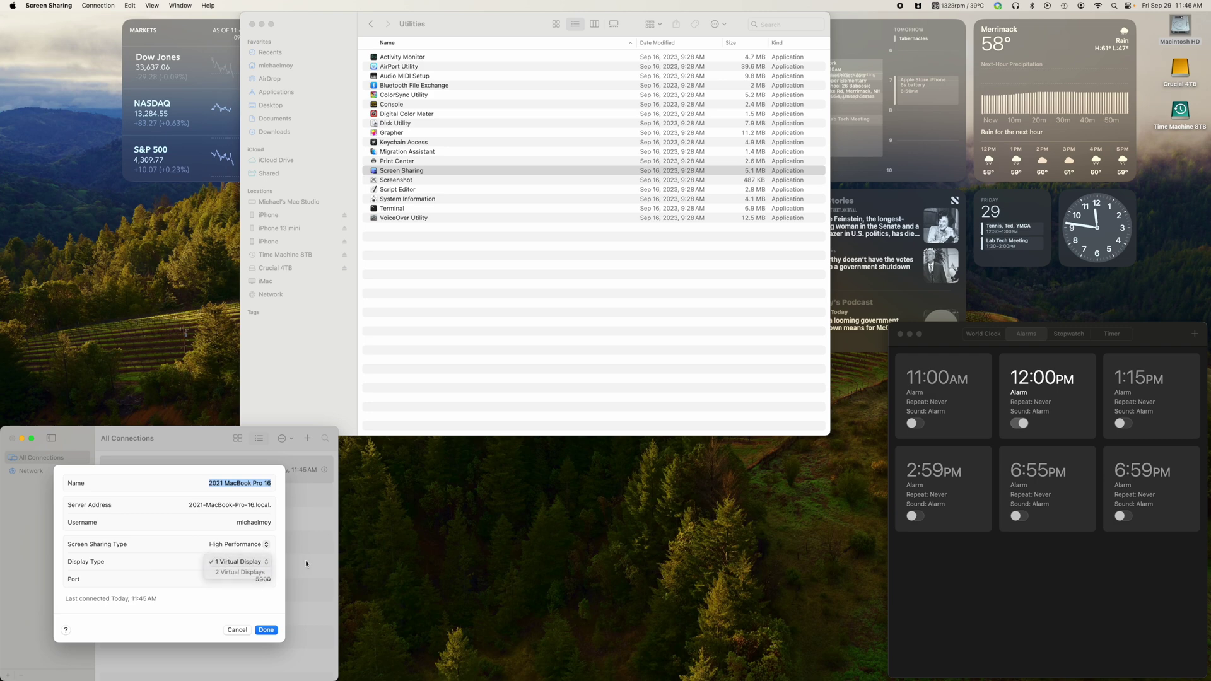
pyautogui.click(307, 564)
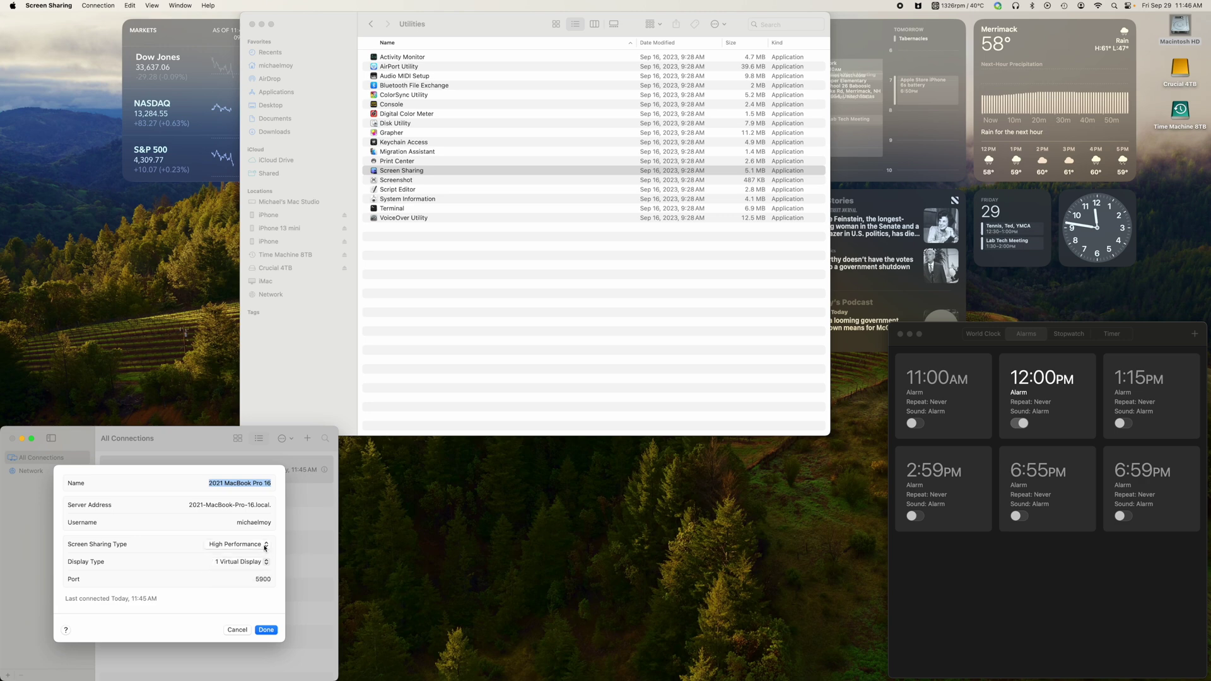
pyautogui.click(265, 546)
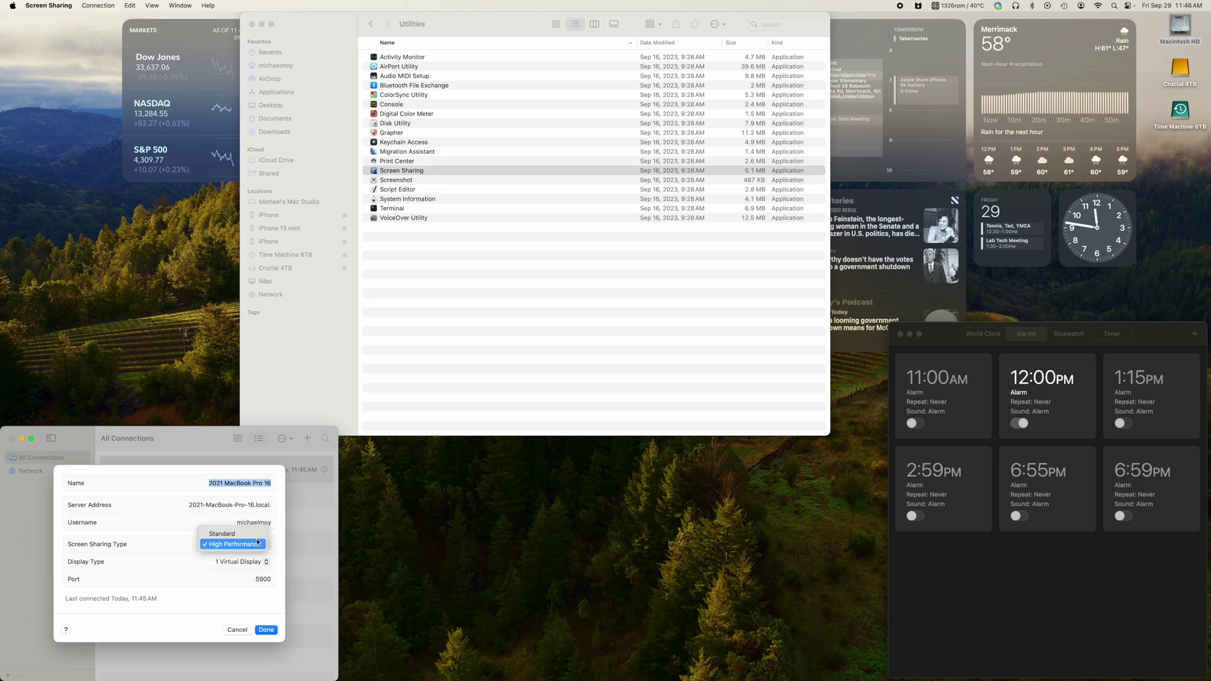
pyautogui.click(233, 533)
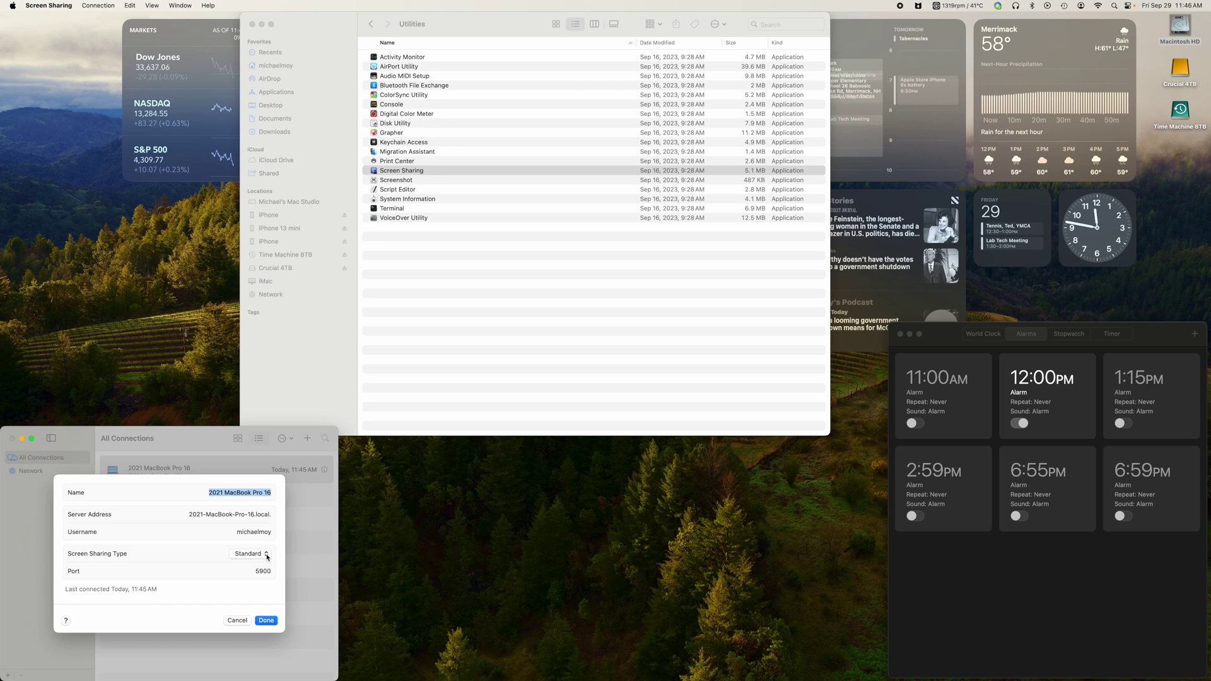
pyautogui.click(267, 557)
pyautogui.click(260, 566)
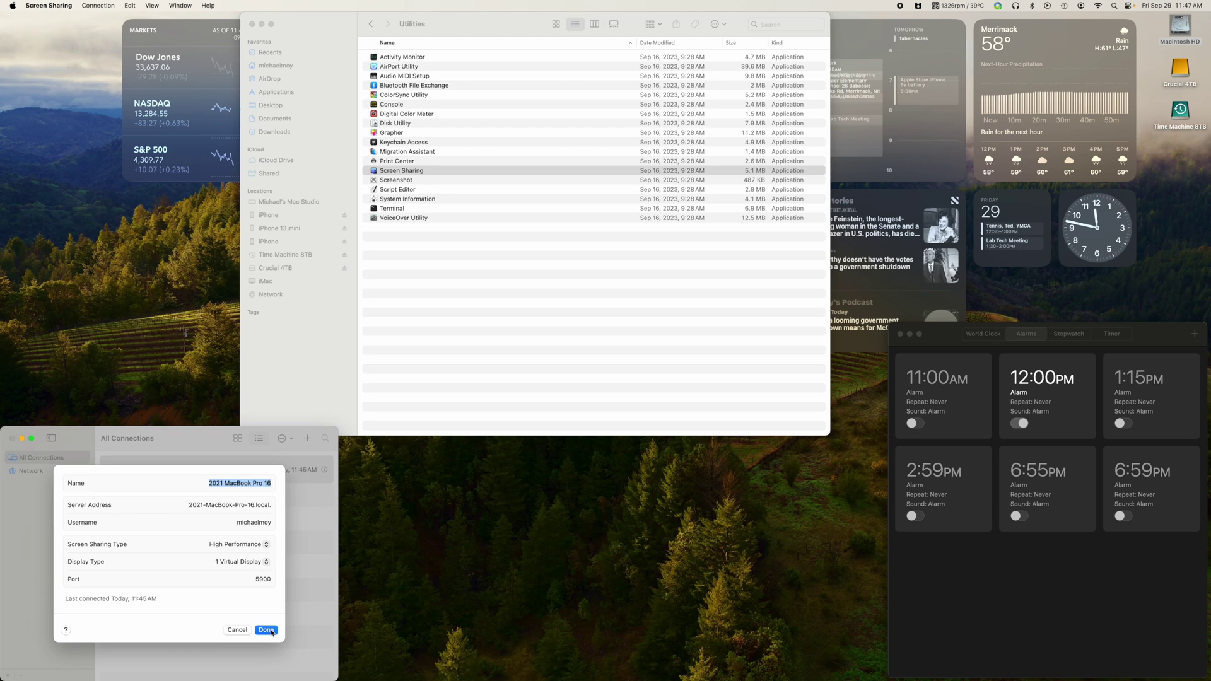
pyautogui.click(268, 630)
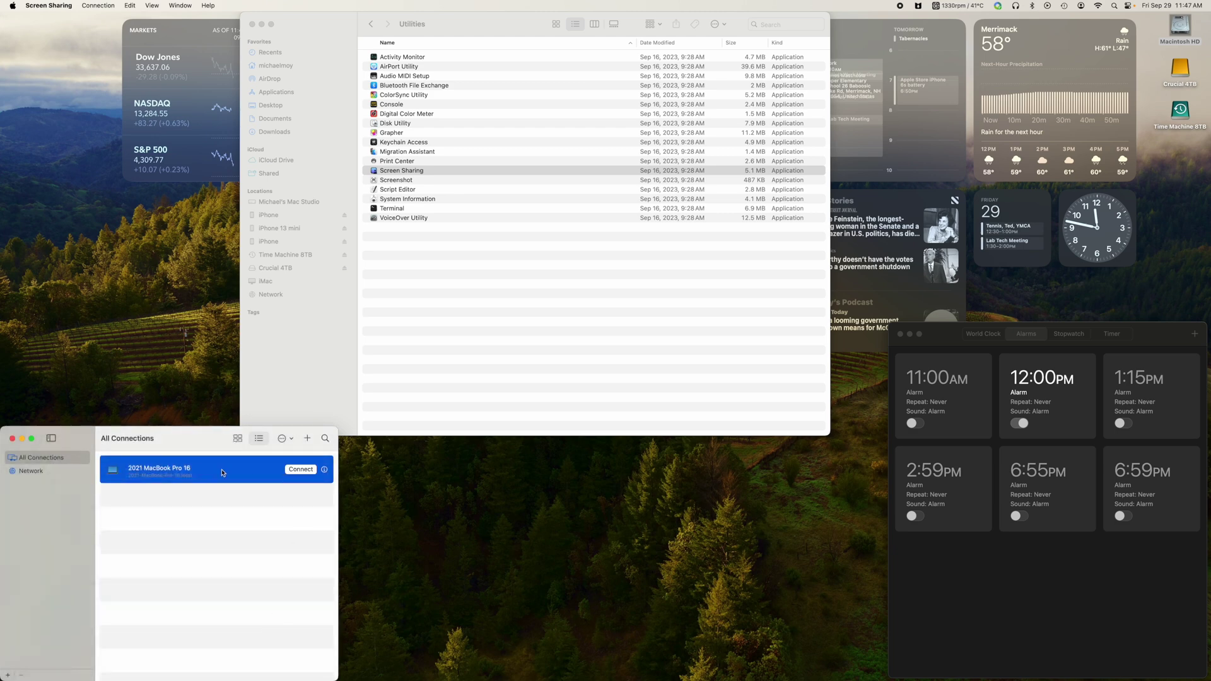
# Connect to the 2021 MacBook Pro 16 and submit the password to unlock it.
pyautogui.moveTo(299, 470)
pyautogui.click(301, 470)
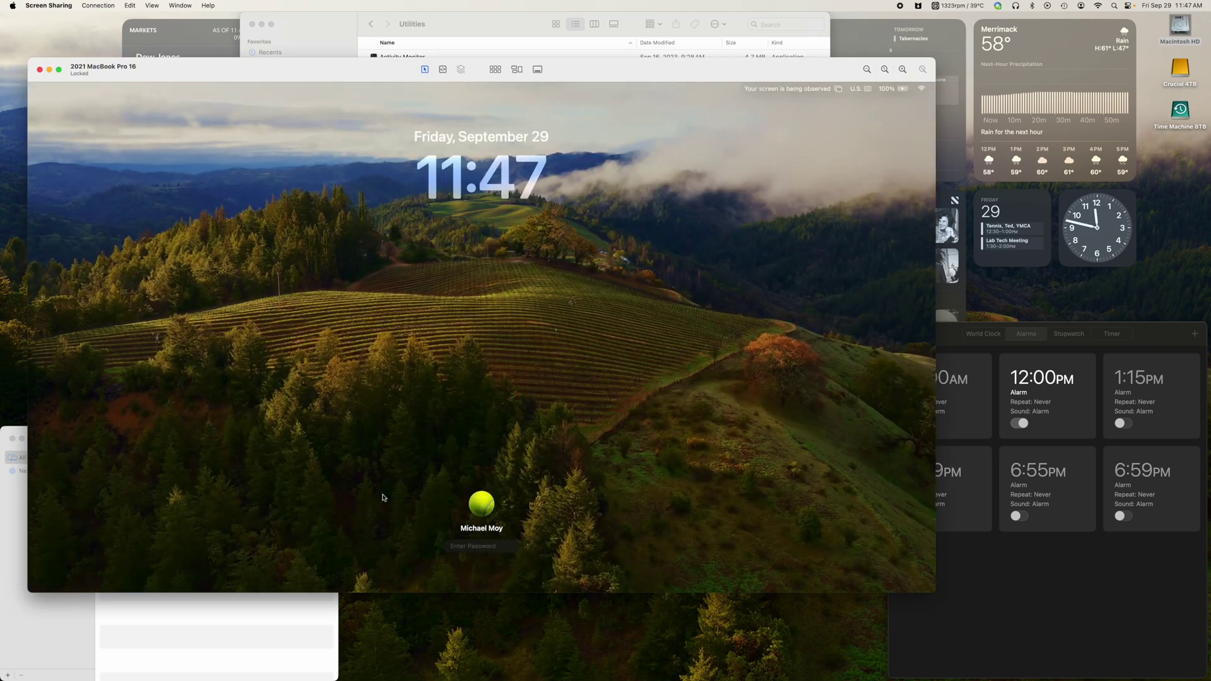
pyautogui.write('•')
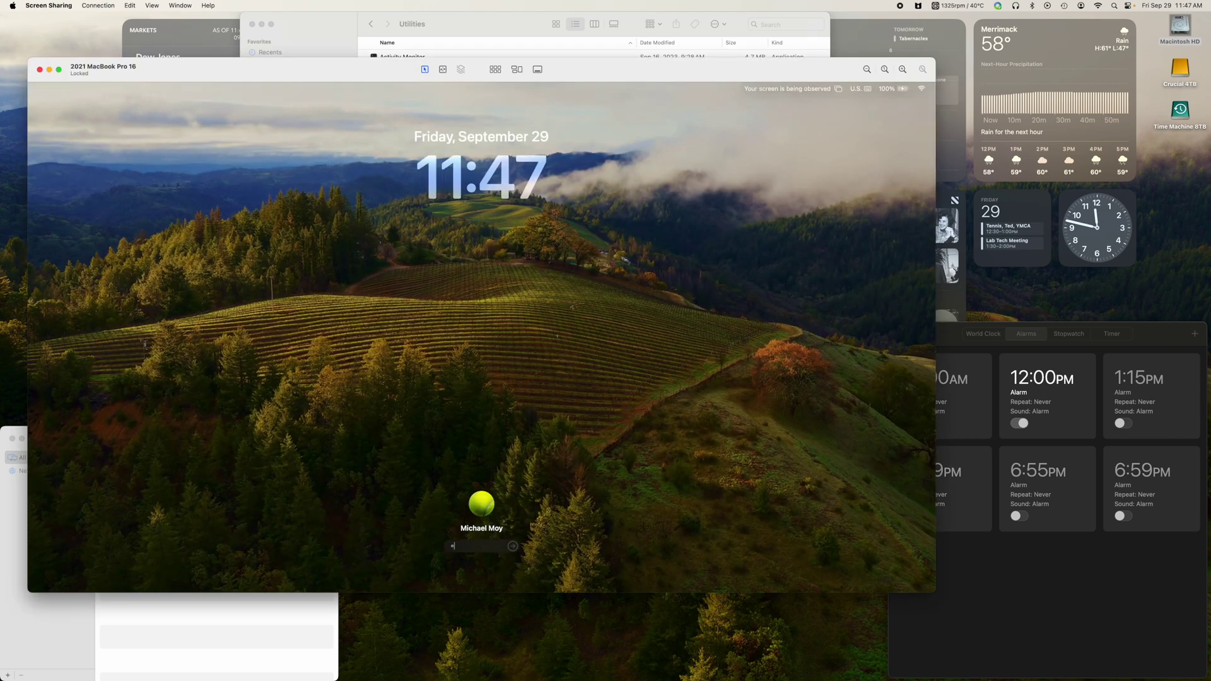
pyautogui.write('•••••')
pyautogui.press('Return')
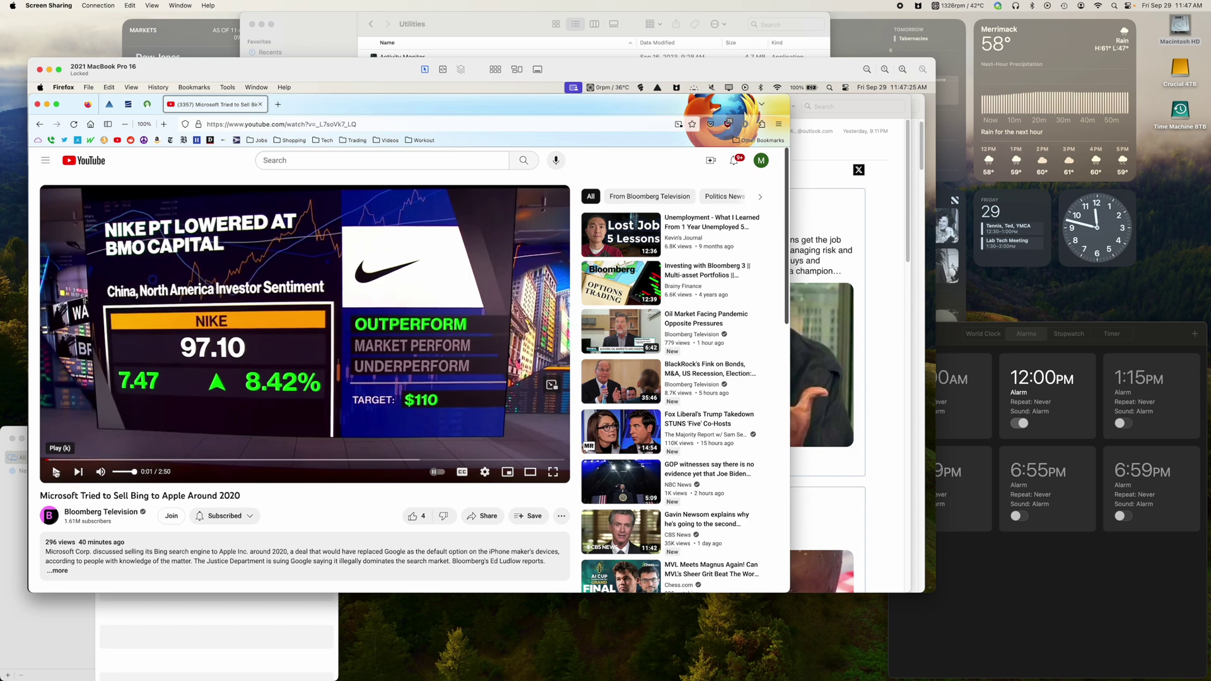
# Play the Bing-to-Apple YouTube video, pause it at 0:16, and drag the remote window right.
pyautogui.click(56, 471)
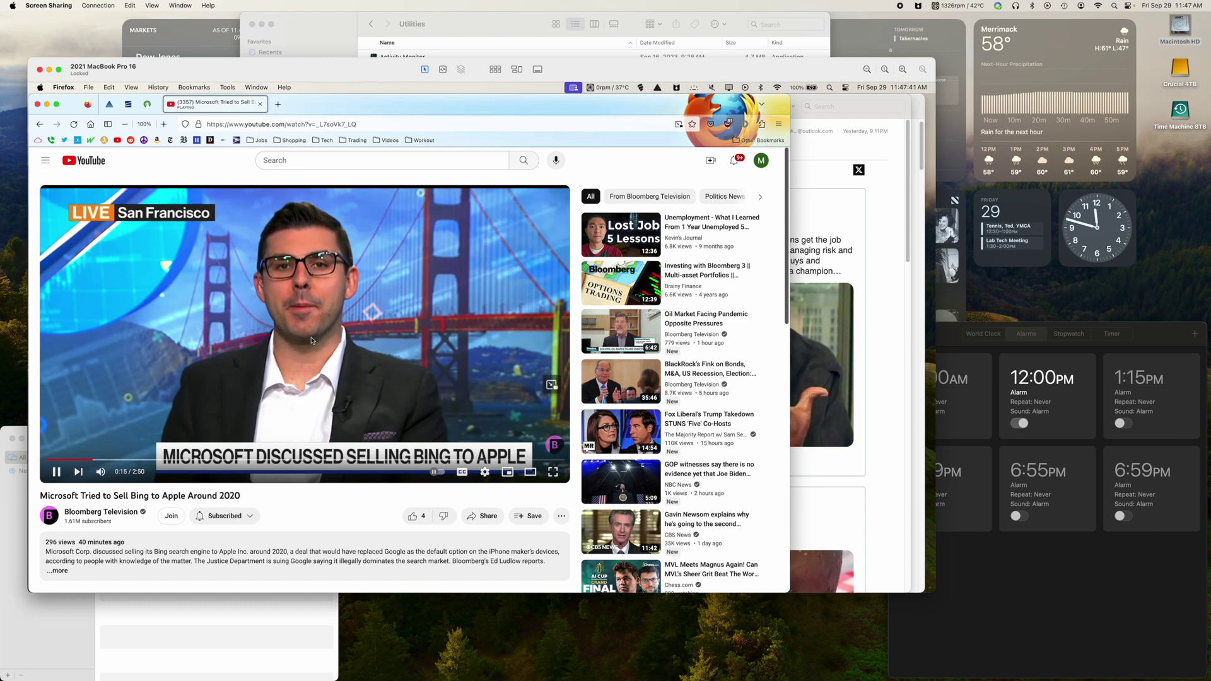
pyautogui.press('space')
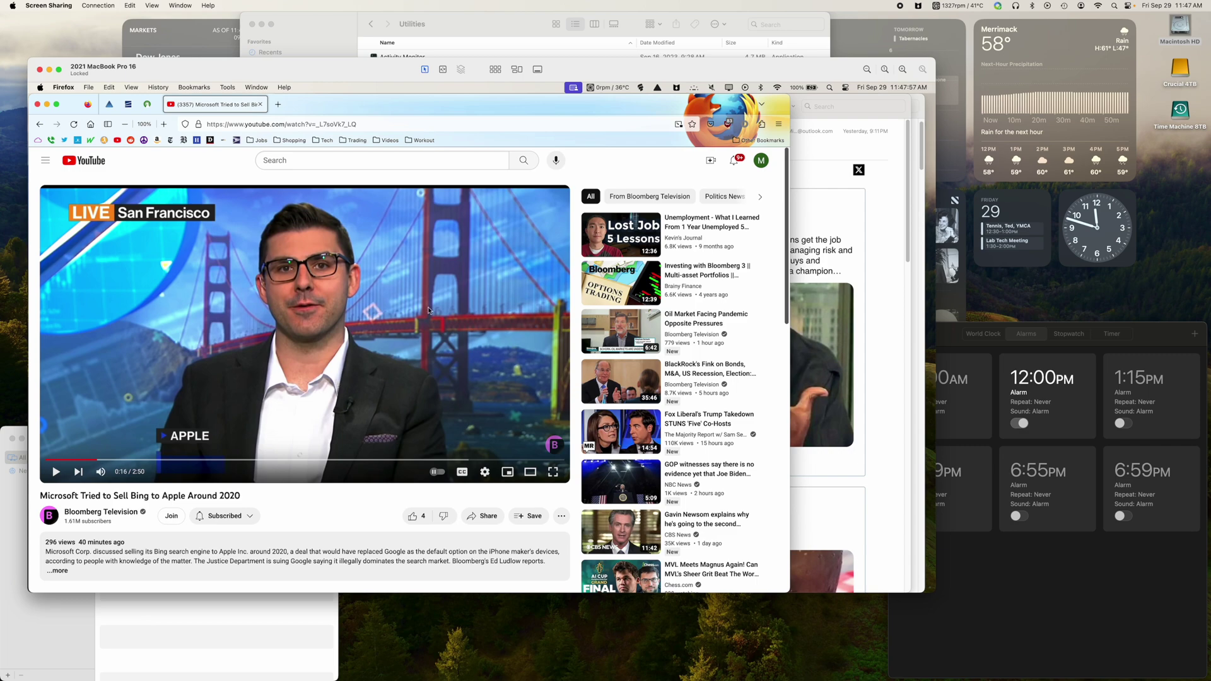
pyautogui.moveTo(356, 69)
pyautogui.mouseDown()
pyautogui.moveTo(492, 109)
pyautogui.moveTo(459, 105)
pyautogui.mouseUp()
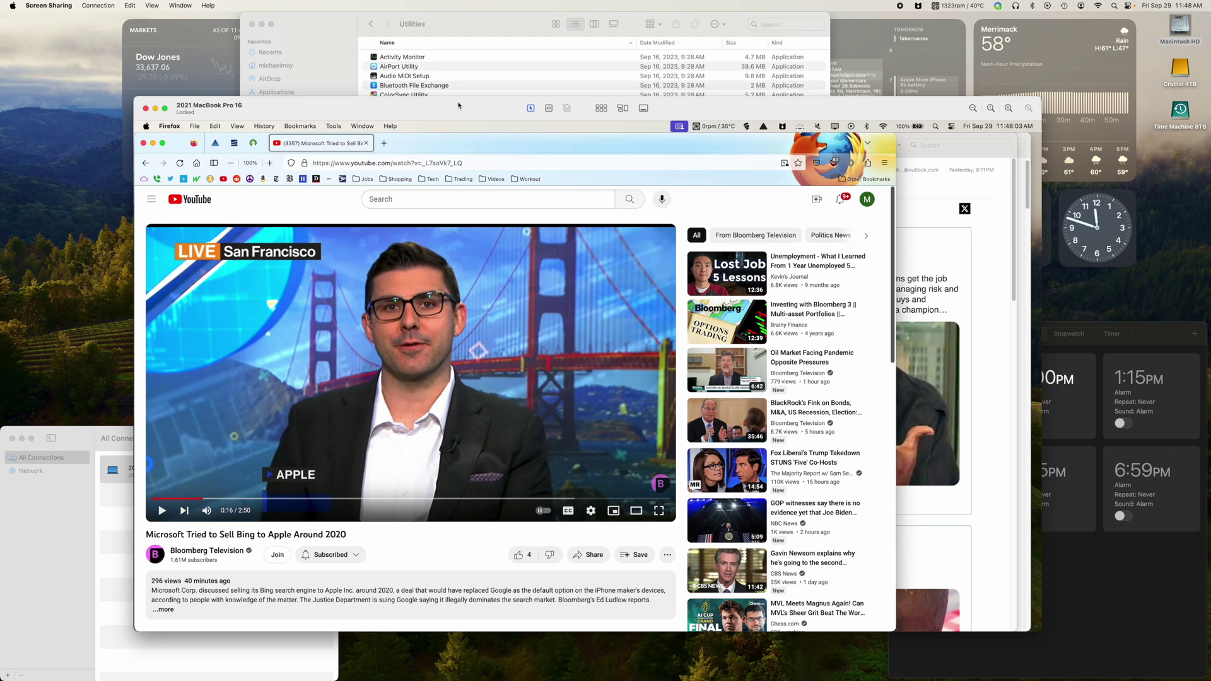
# Nudge the Screen Sharing window up-right and bring the Finder Utilities window to front.
pyautogui.moveTo(460, 106); pyautogui.dragTo(491, 83)
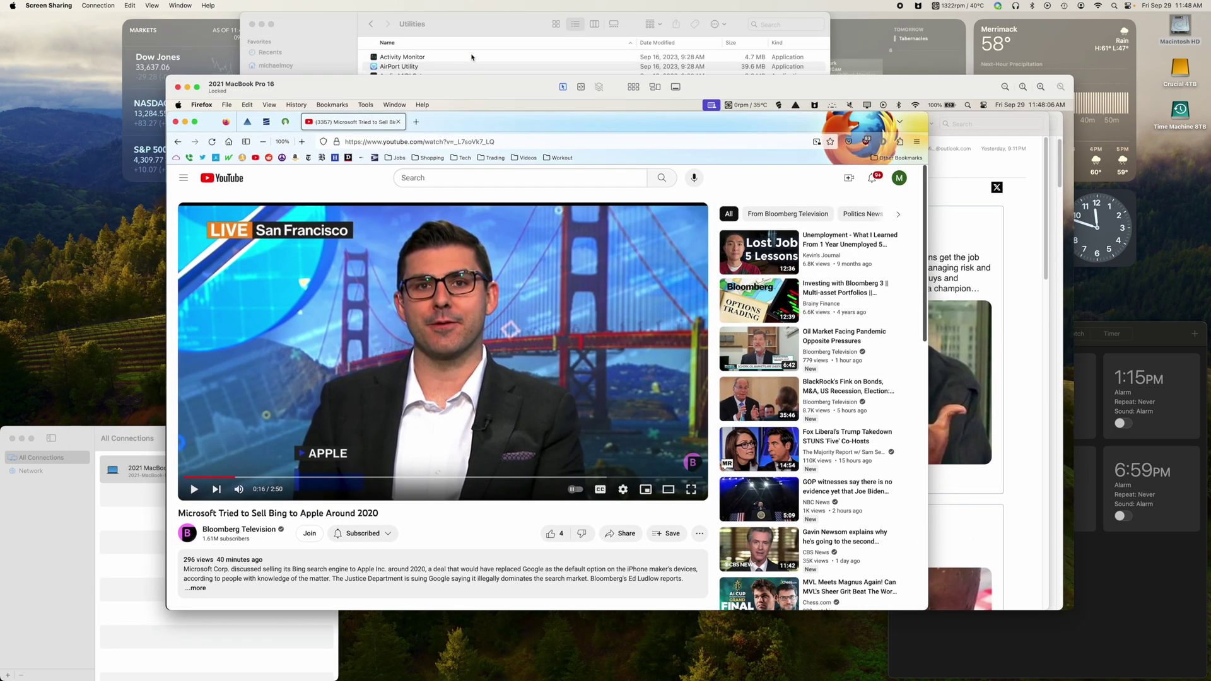
pyautogui.click(471, 57)
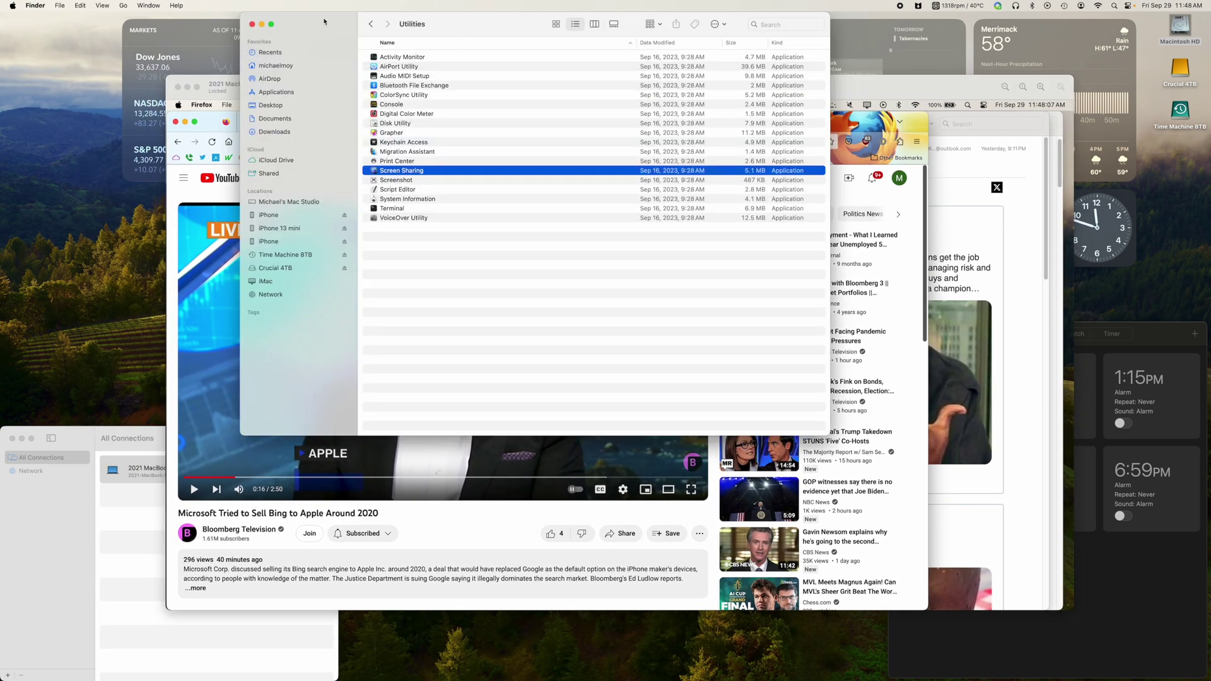
pyautogui.click(123, 5)
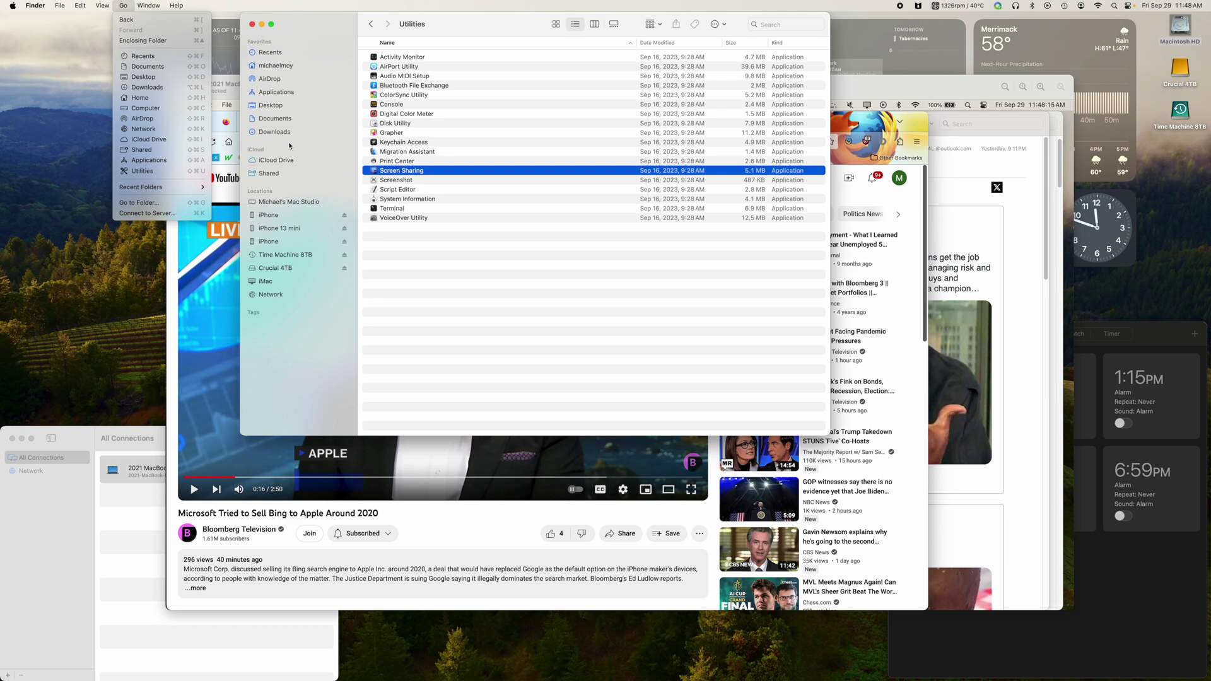
pyautogui.press('Escape')
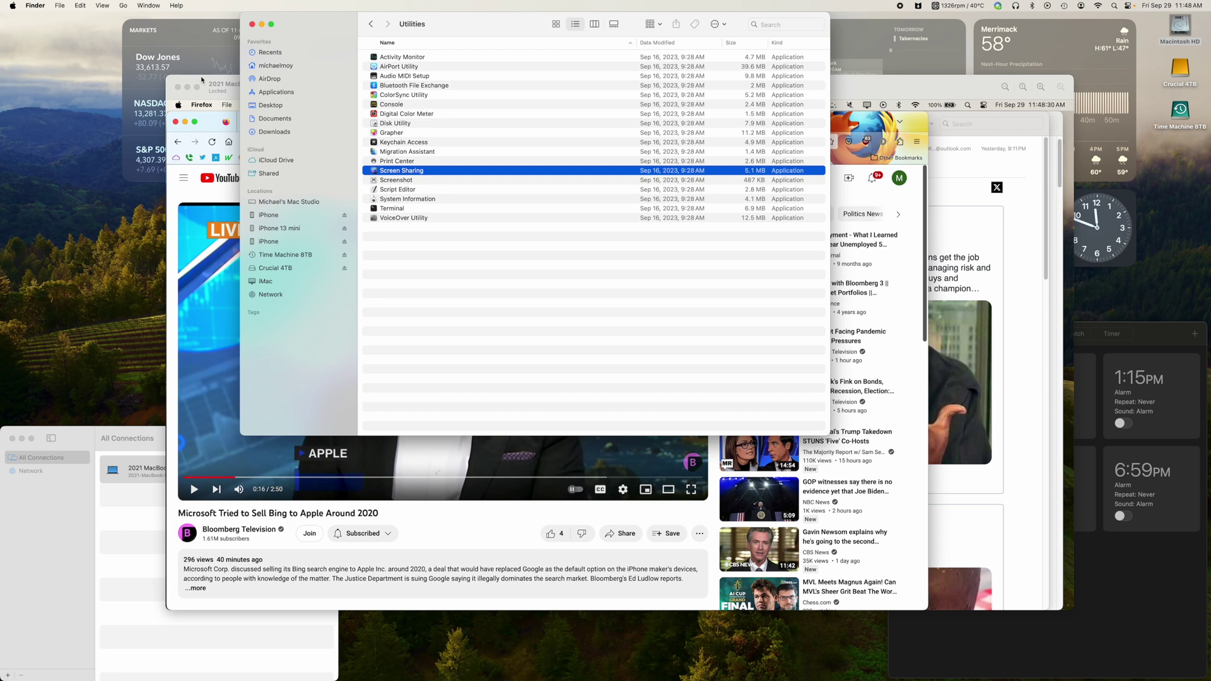
# Bring the remote Mac window forward, nudge remote Firefox, and shift the window up-left.
pyautogui.moveTo(378, 359)
pyautogui.moveTo(198, 83); pyautogui.dragTo(137, 101)
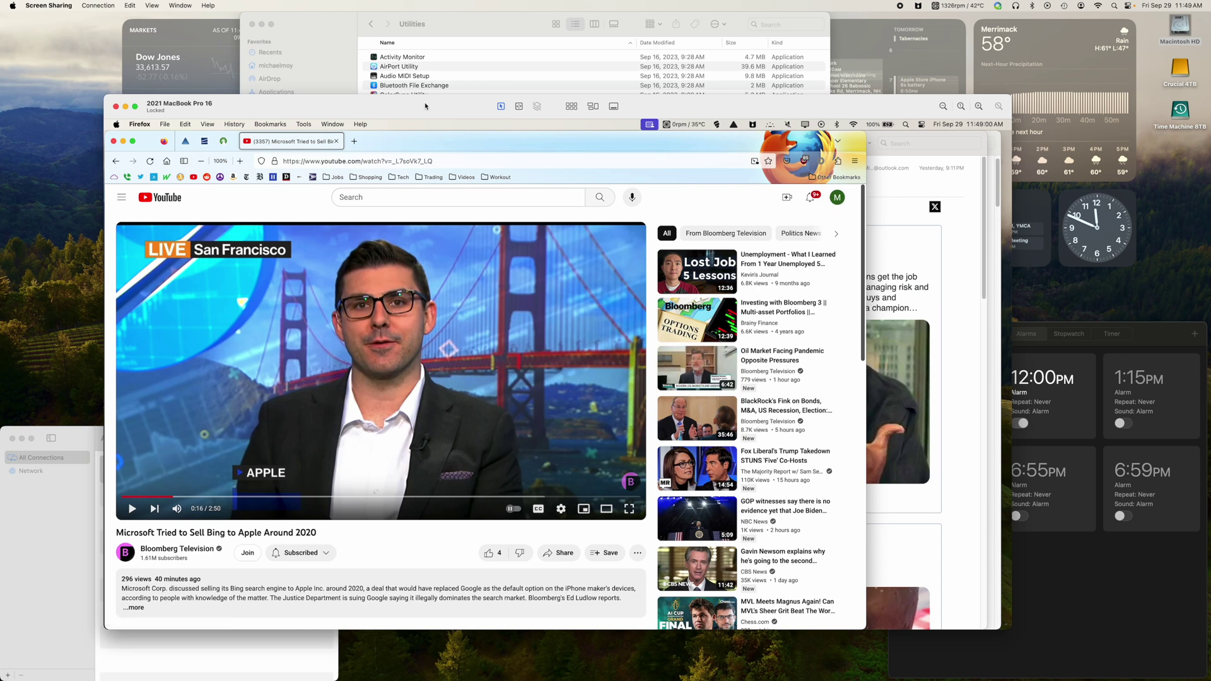
pyautogui.moveTo(425, 106)
pyautogui.mouseDown()
pyautogui.moveTo(438, 76)
pyautogui.moveTo(434, 111)
pyautogui.mouseUp()
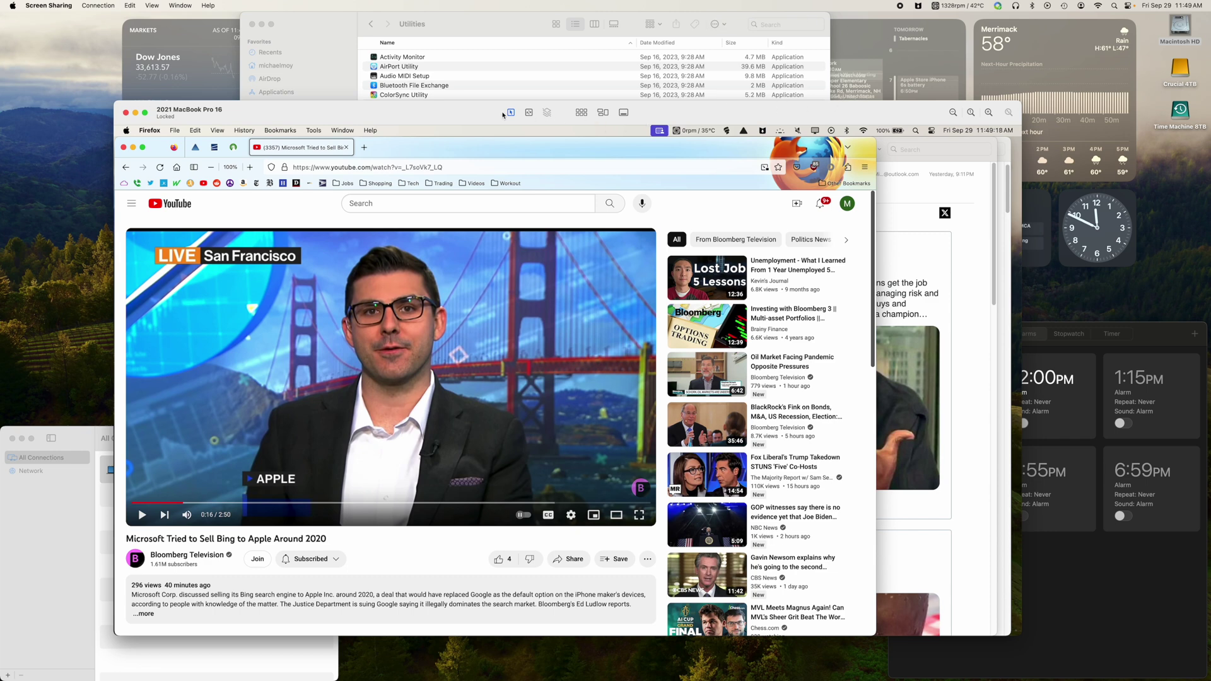
pyautogui.moveTo(503, 114); pyautogui.dragTo(427, 94)
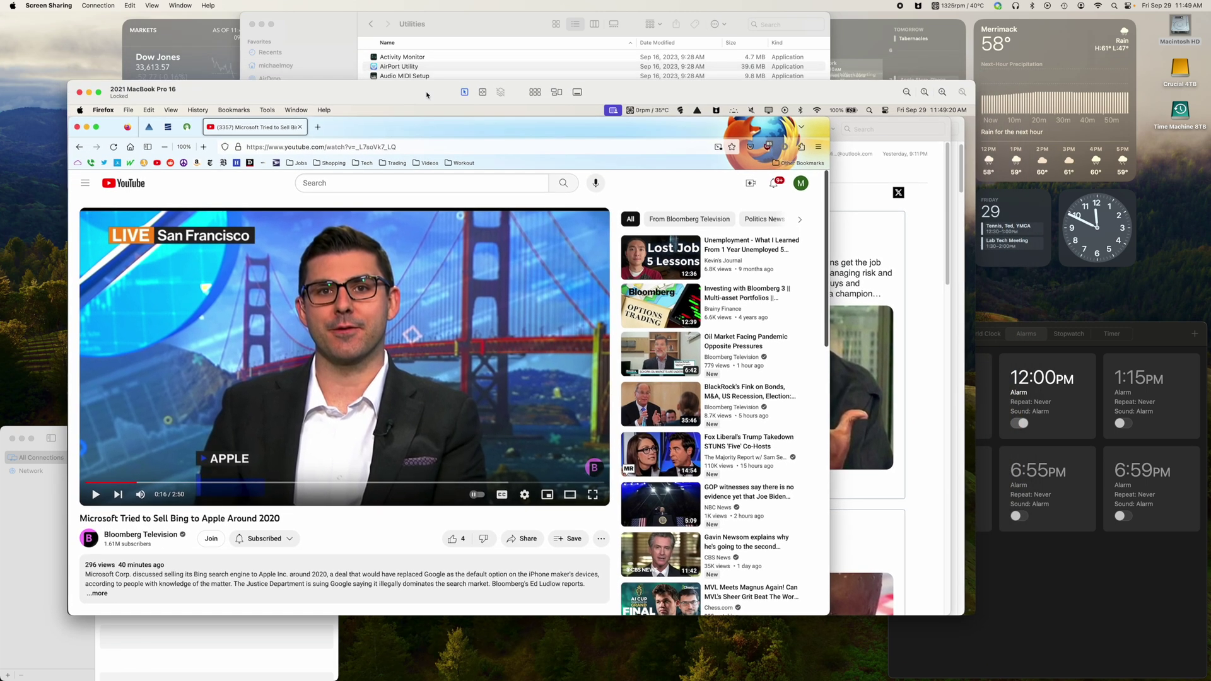